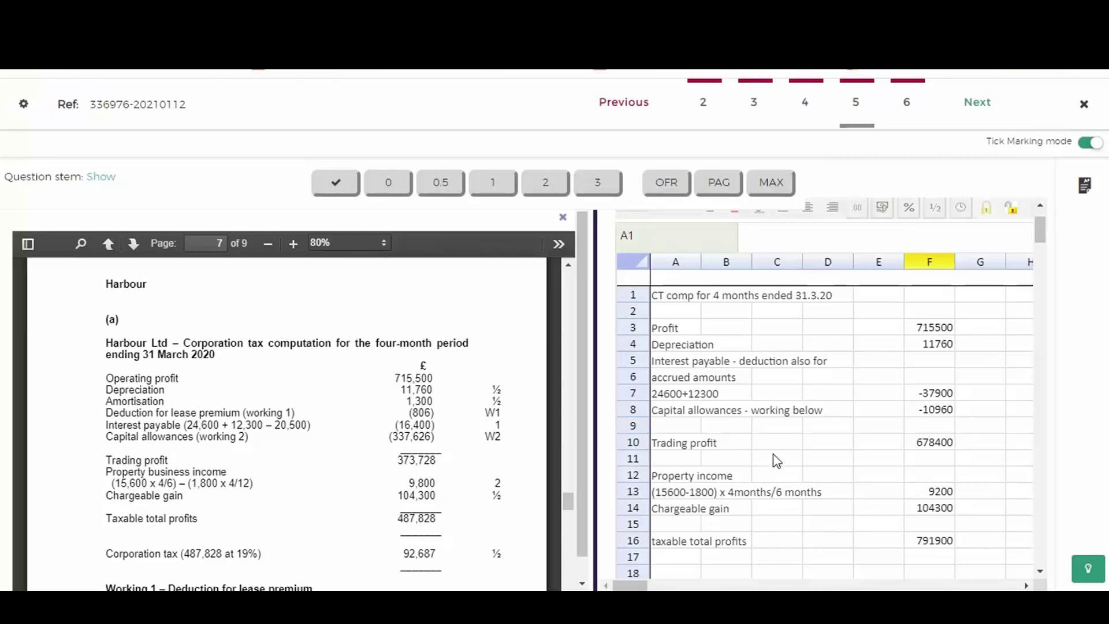
- Award ✓0.5 to the depreciation figure in G4 and place a ✓0 tick in G2
left_click(349, 191)
left_click(437, 186)
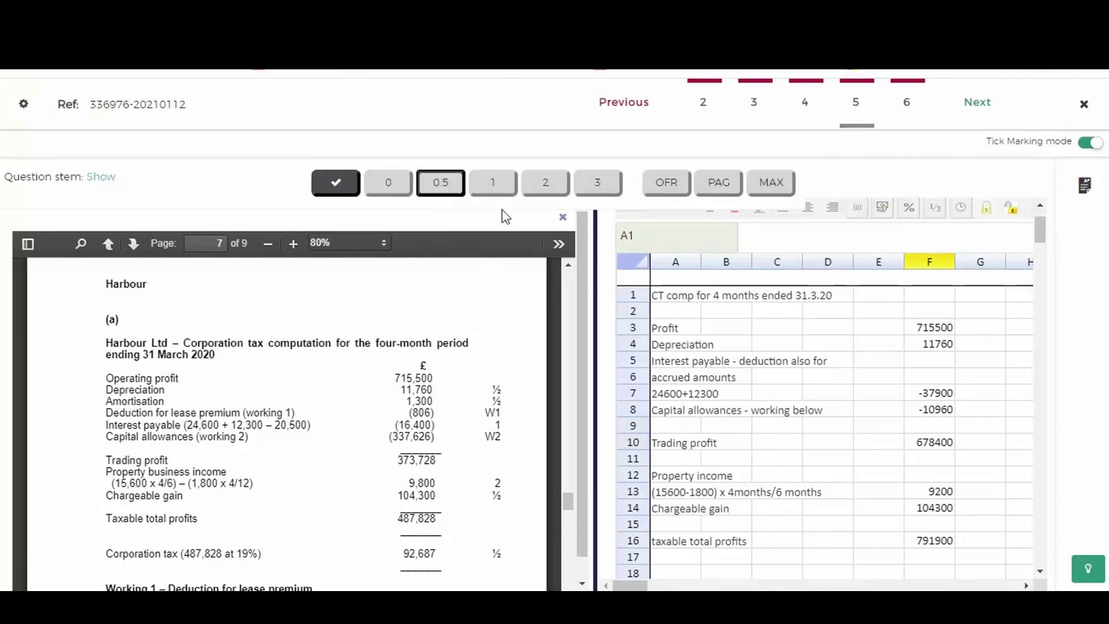
left_click(974, 347)
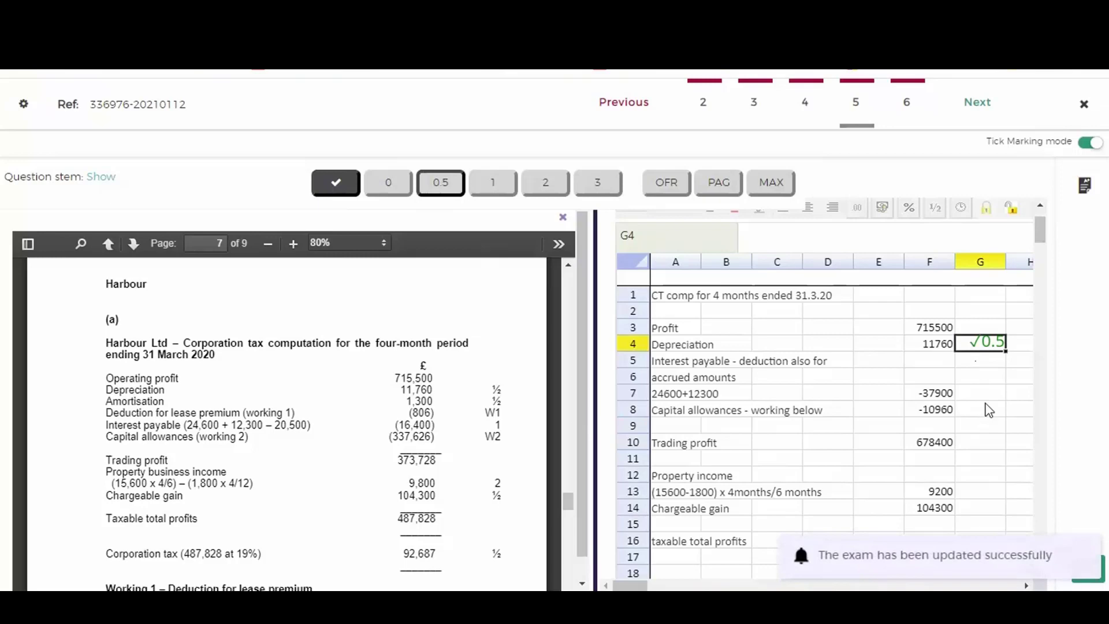
left_click(394, 183)
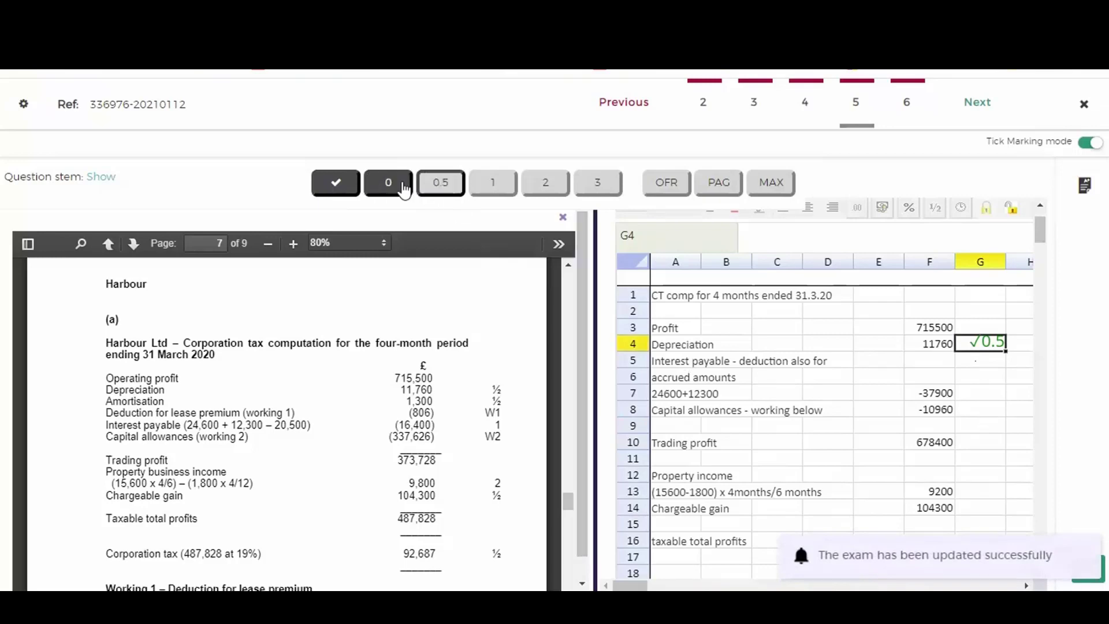
left_click(995, 315)
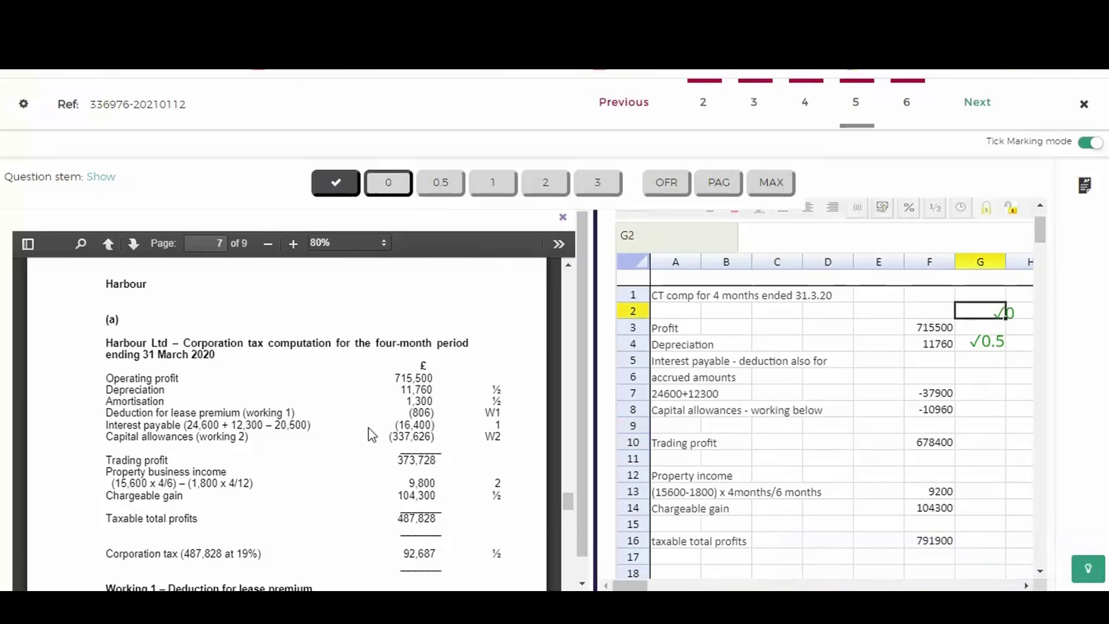
- Place a ✓0 beside the G1 heading and award ✓0.5 to interest payable -37900 in G7
scroll(374, 432, "down", 5)
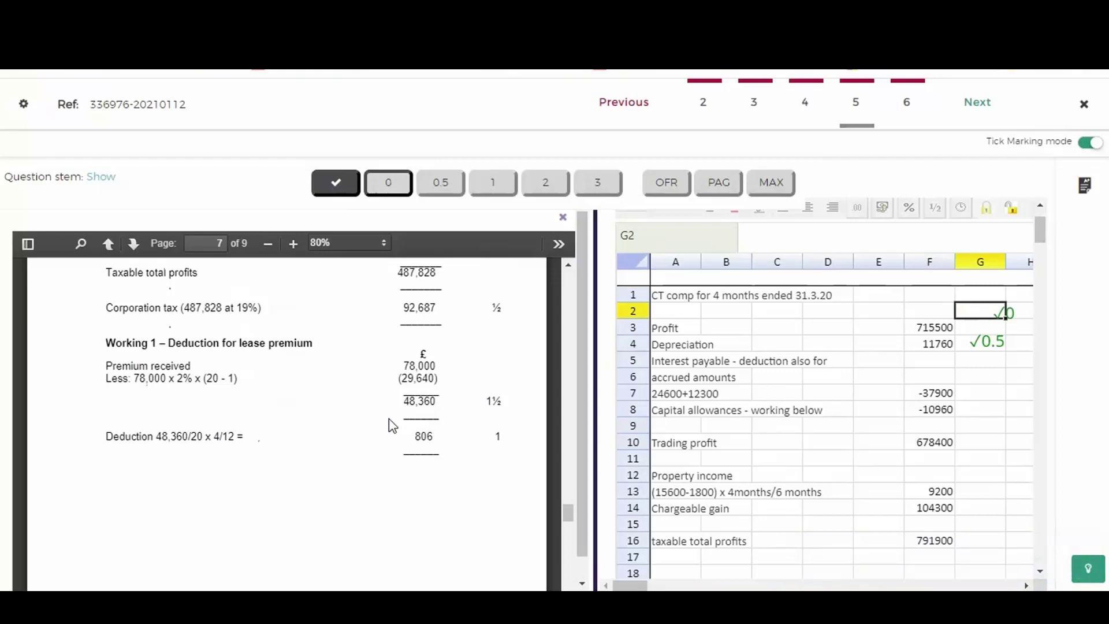
left_click(957, 301)
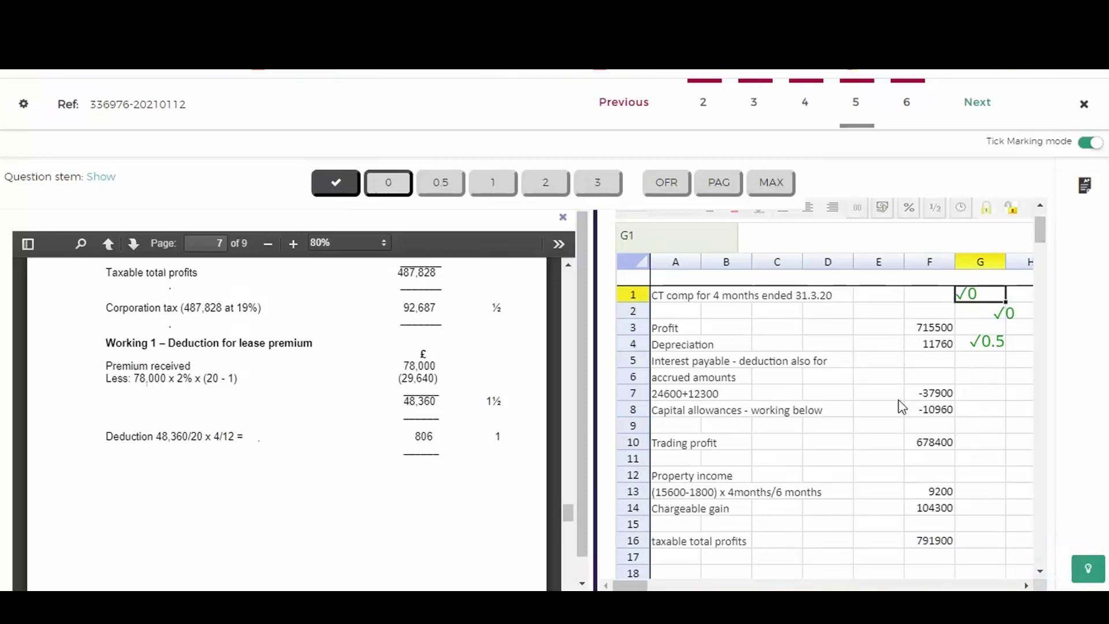
scroll(425, 511, "up", 5)
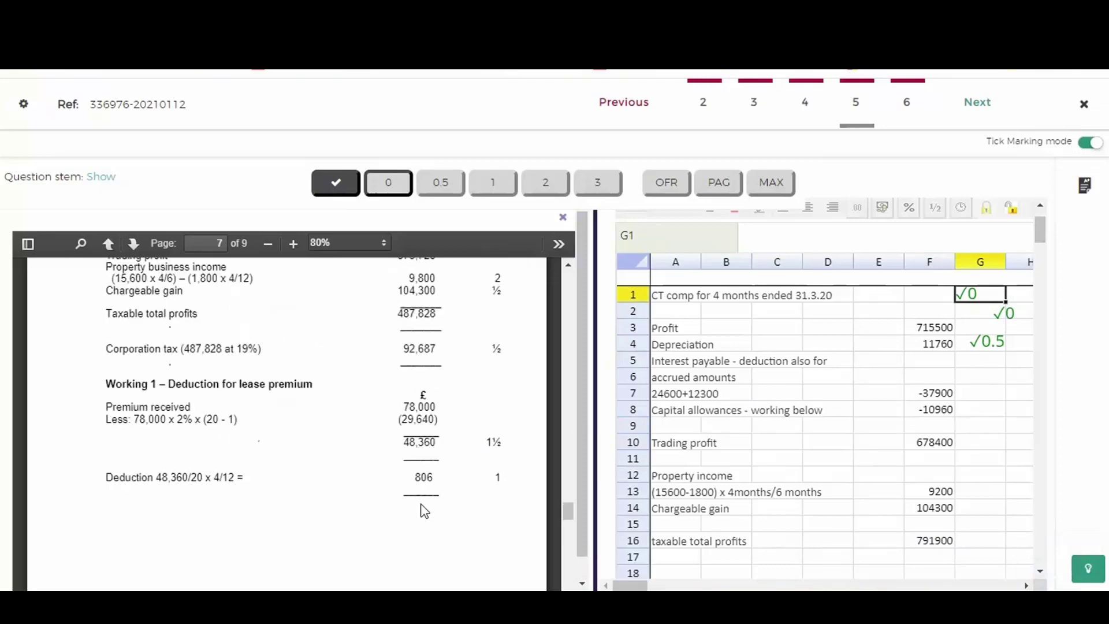
scroll(425, 511, "down", 1)
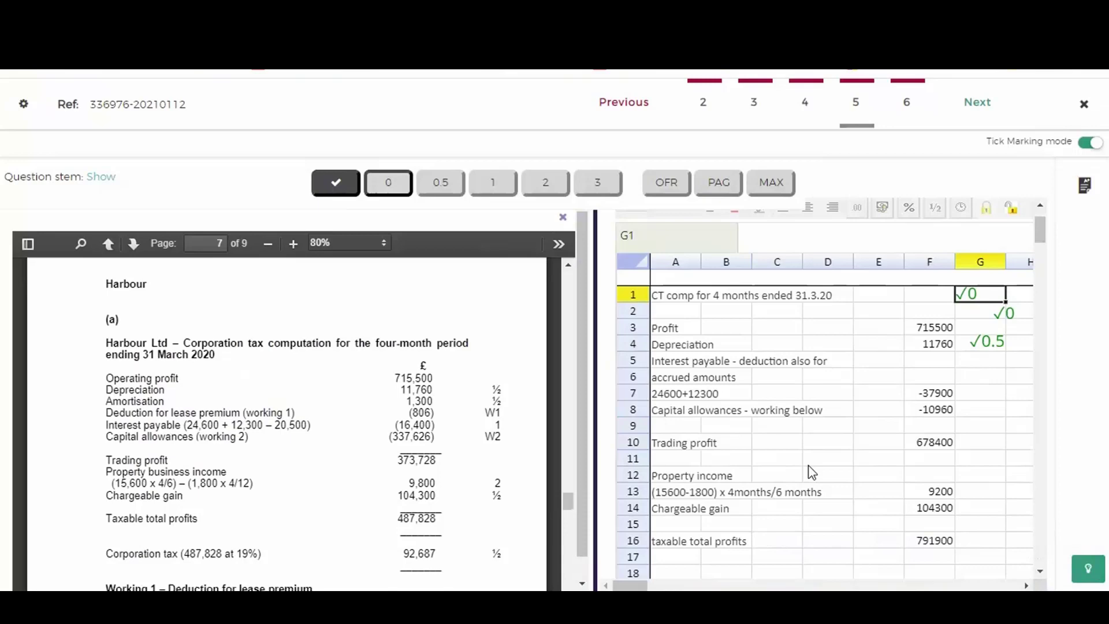
left_click(441, 184)
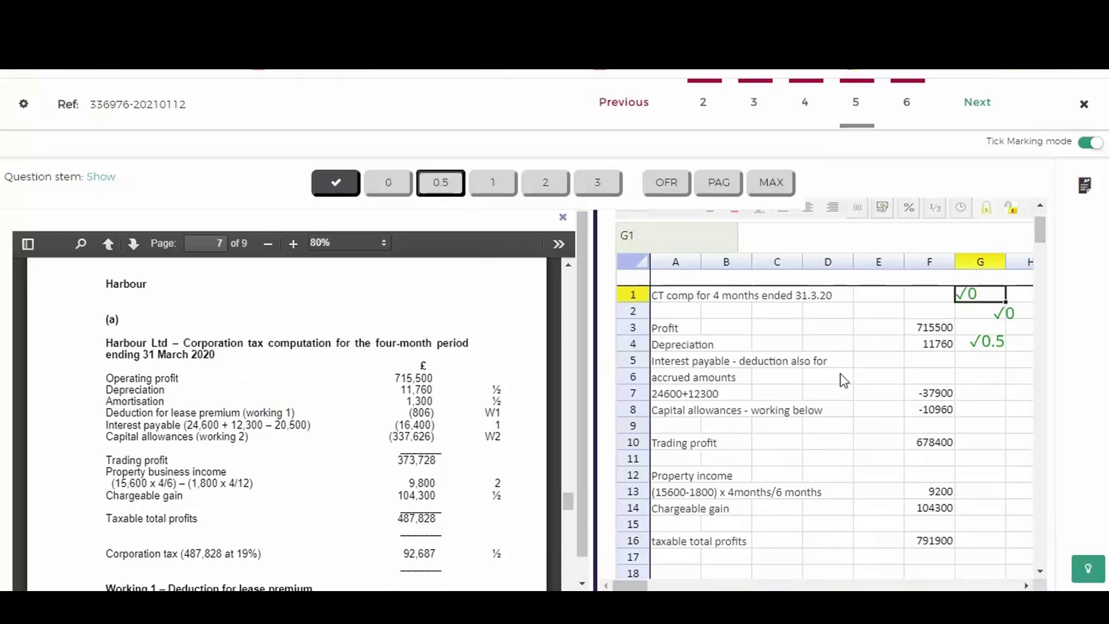
left_click(987, 395)
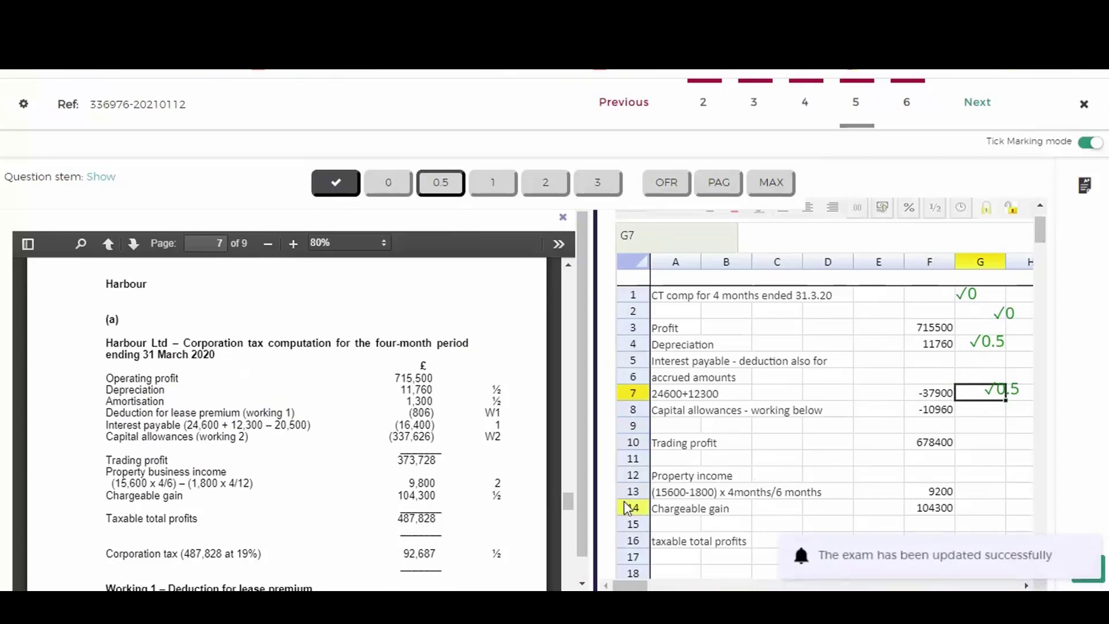
- Check scheme Working 2 and award ✓1 to the WDA @ 6% x 4/12 figure -10960 in G25
scroll(484, 470, "down", 10)
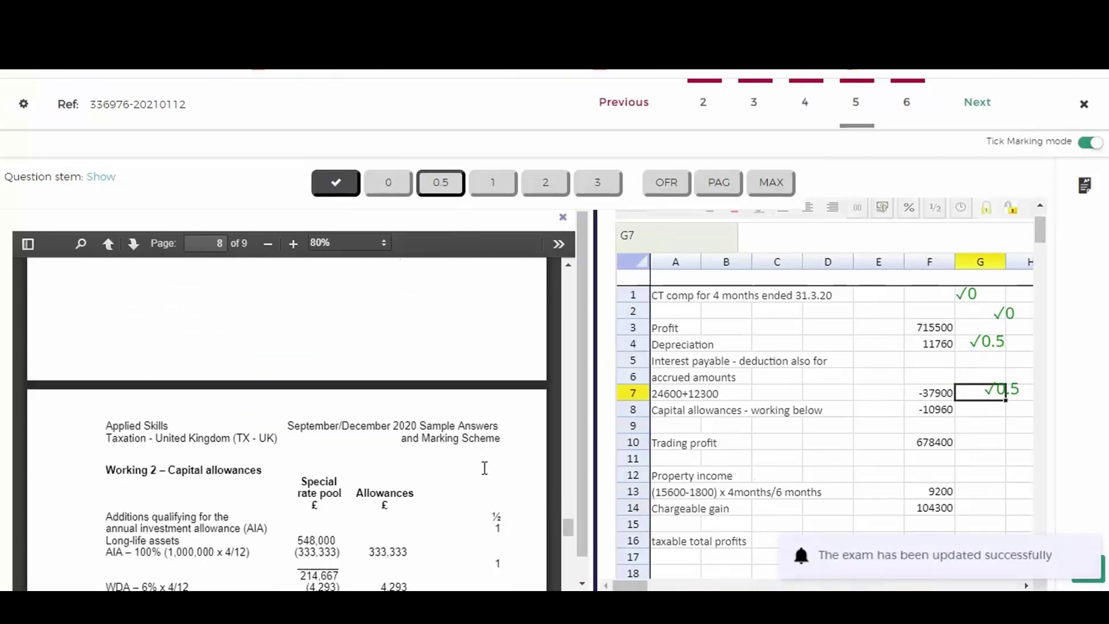
scroll(486, 469, "down", 3)
scroll(488, 470, "up", 1)
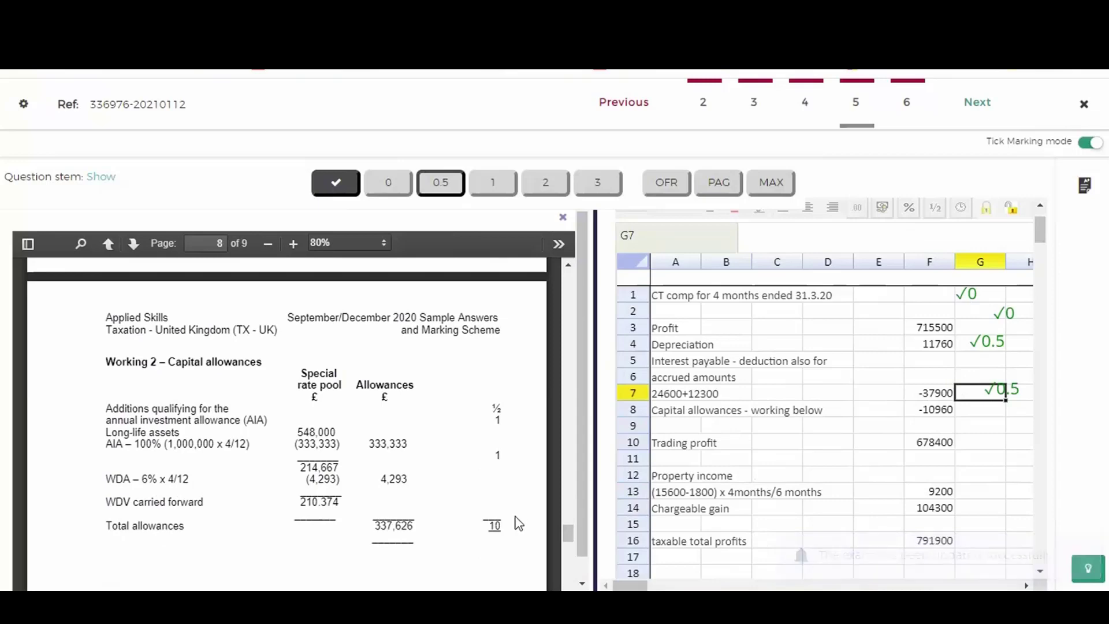
scroll(811, 470, "down", 3)
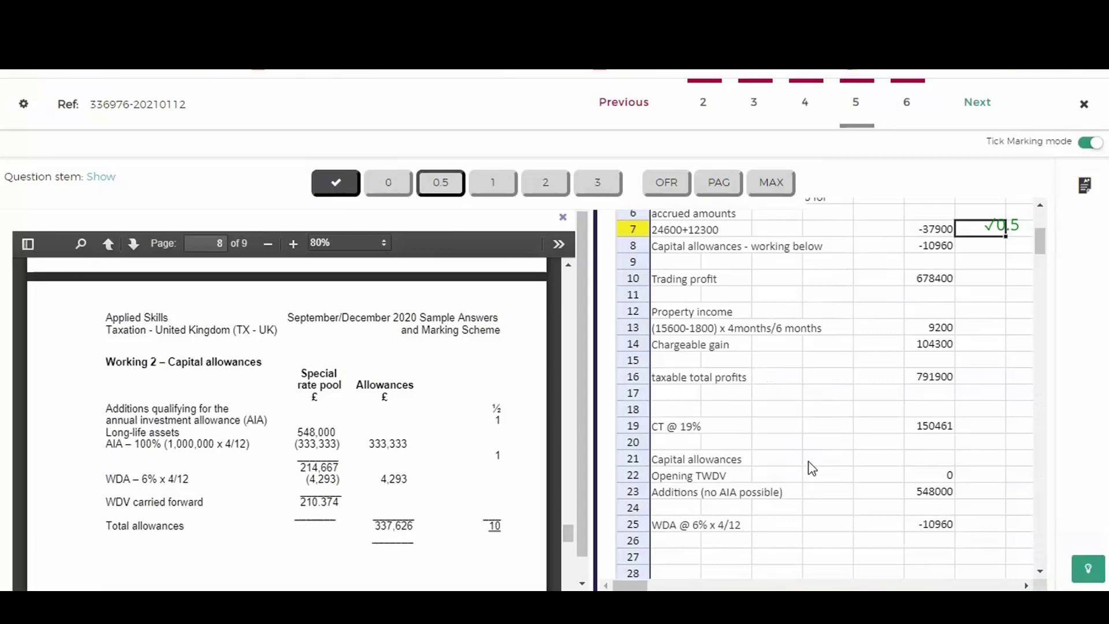
left_click(494, 185)
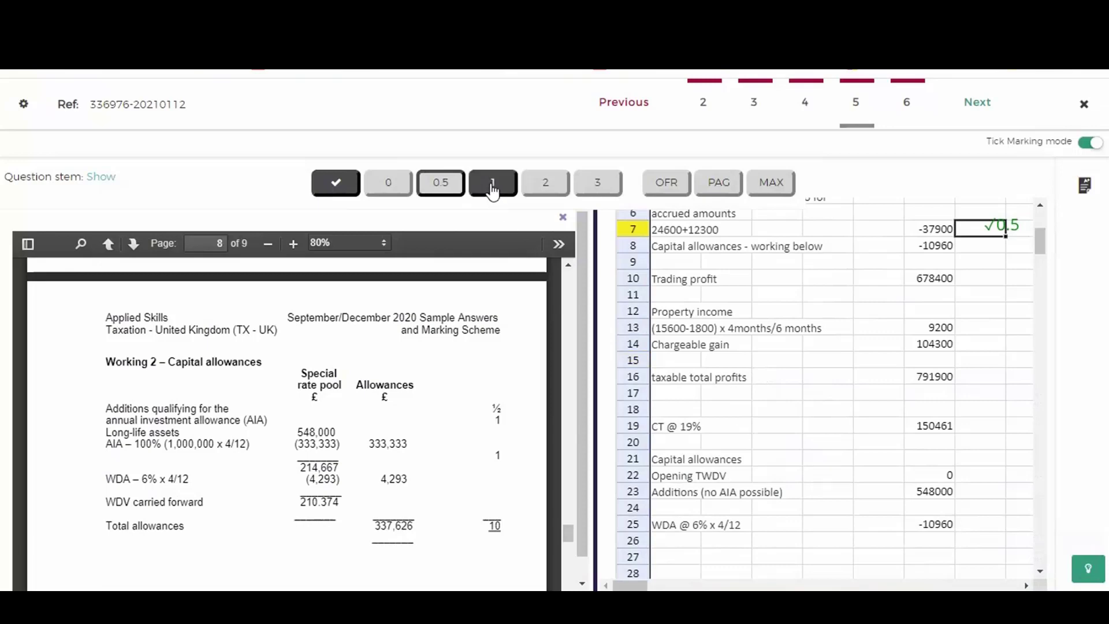
left_click(990, 527)
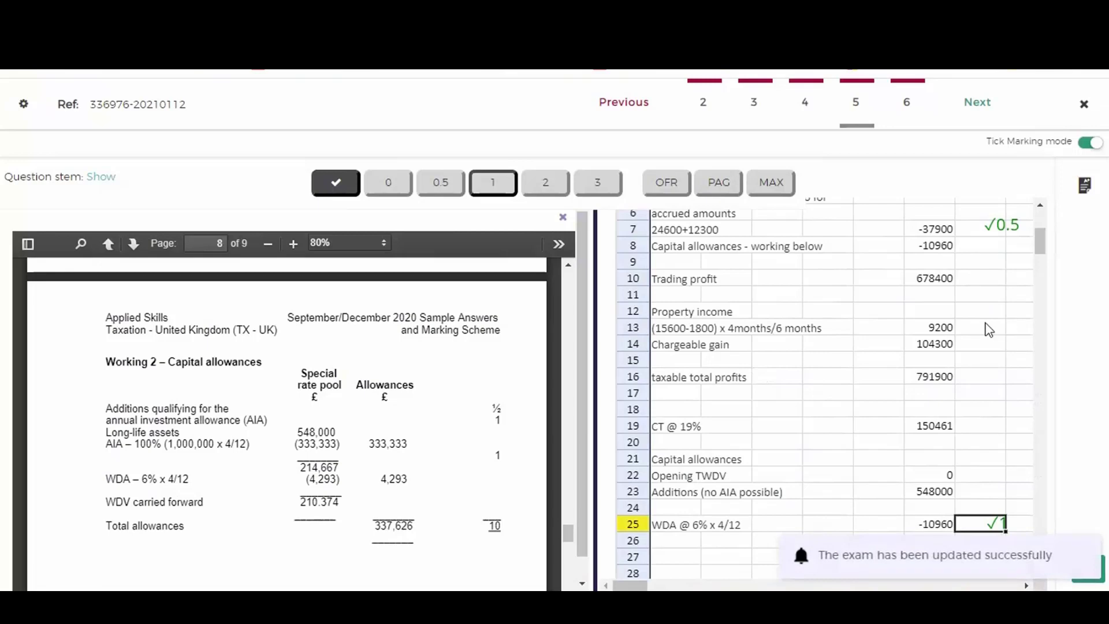
scroll(259, 480, "up", 5)
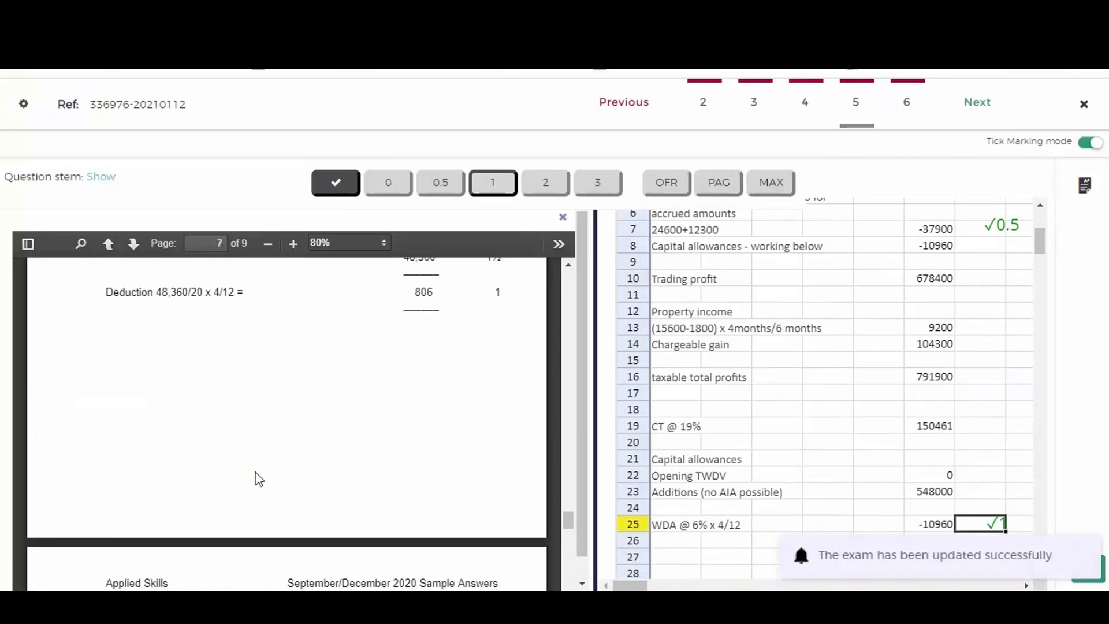
- Tick the property income working, then award ✓0.5 each to property income, chargeable gain 104300 and CT @ 19%
scroll(259, 480, "up", 5)
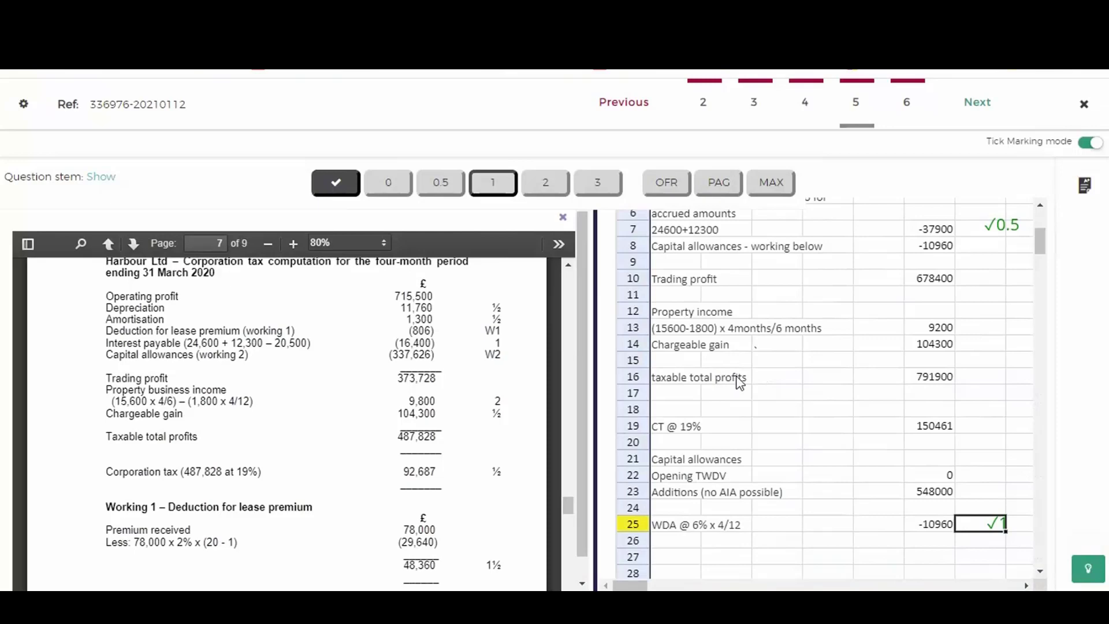
left_click(680, 328)
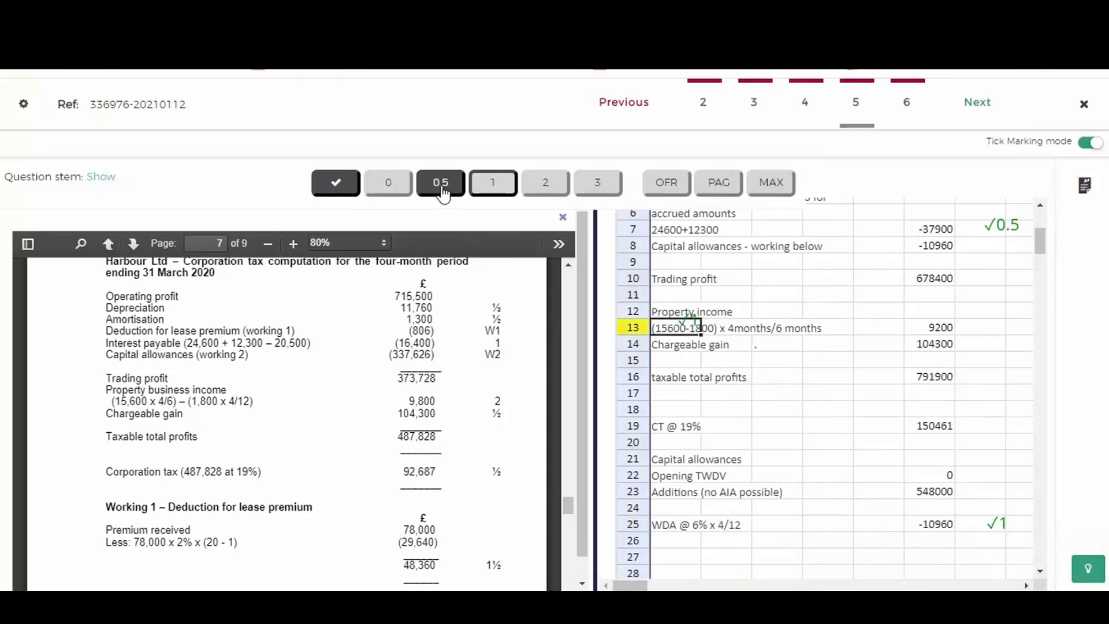
left_click(441, 182)
left_click(832, 327)
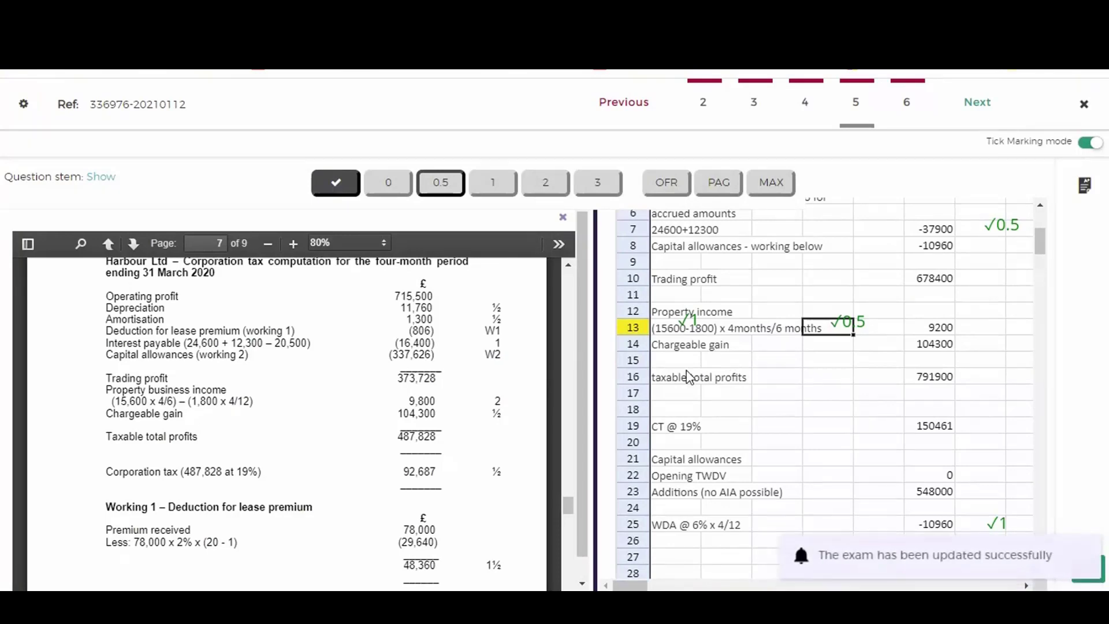
left_click(978, 348)
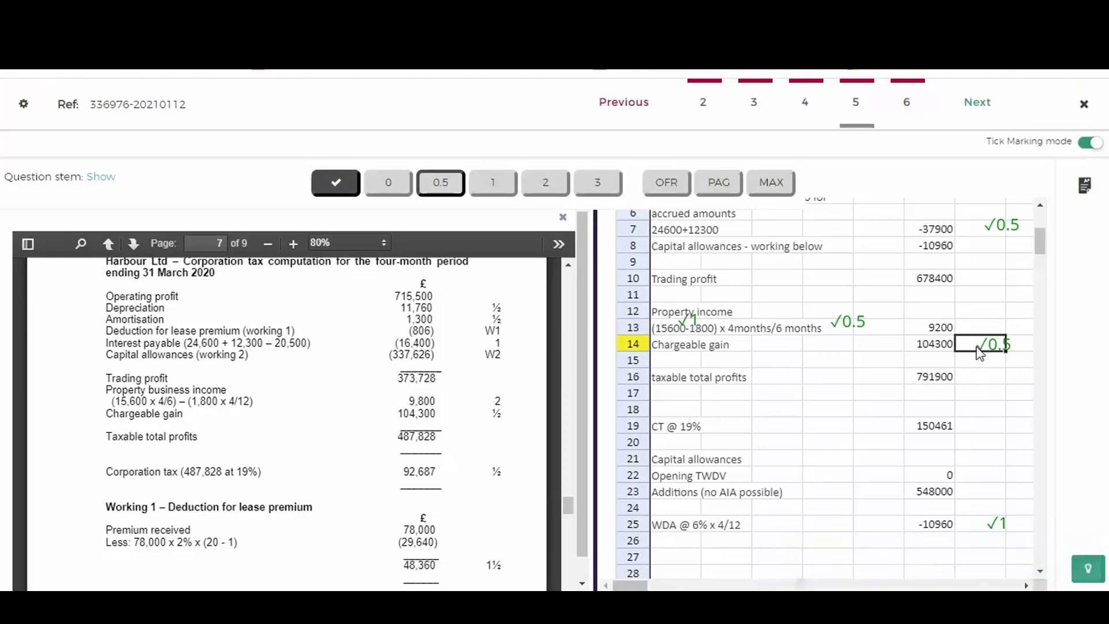
left_click(976, 427)
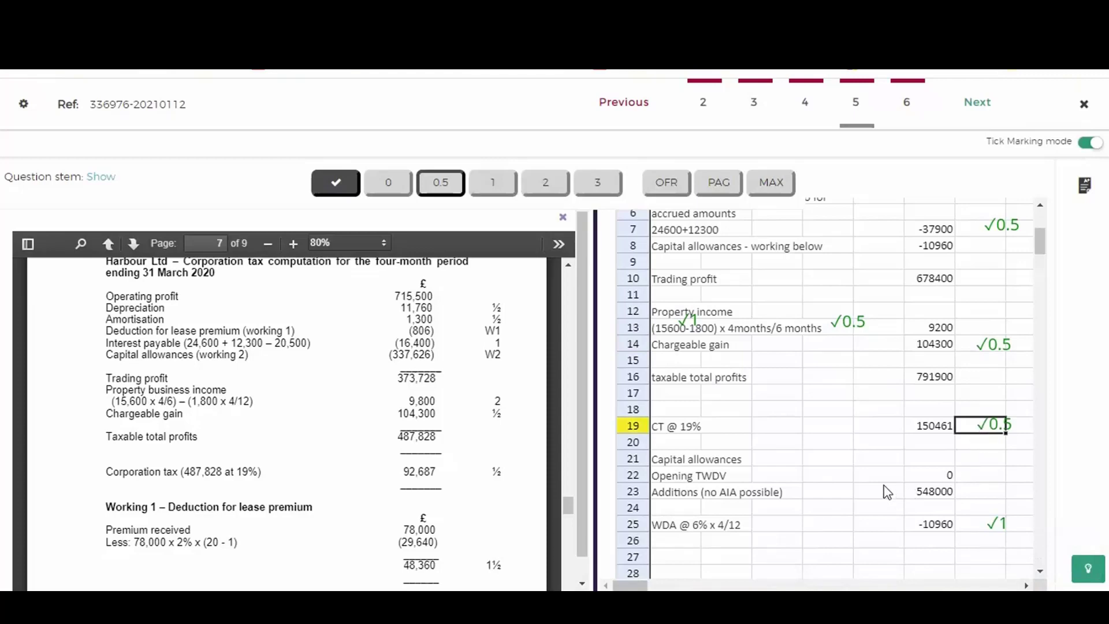
- Scroll the marking scheme PDF down to part (b)(i) on page 8
scroll(885, 483, "up", 5)
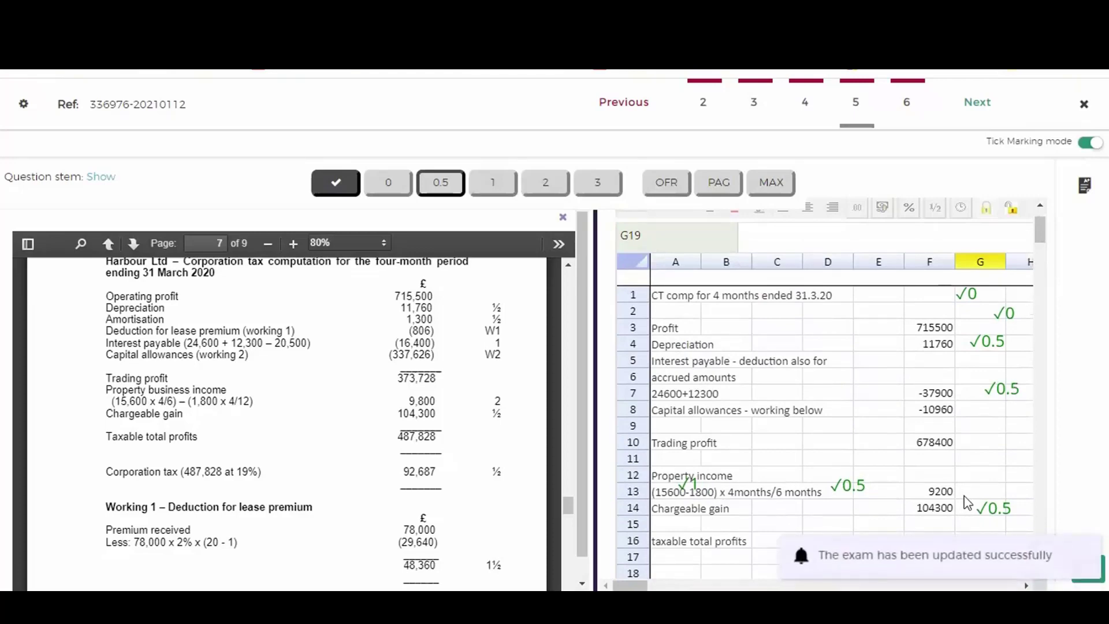
scroll(927, 466, "down", 2)
scroll(927, 466, "down", 3)
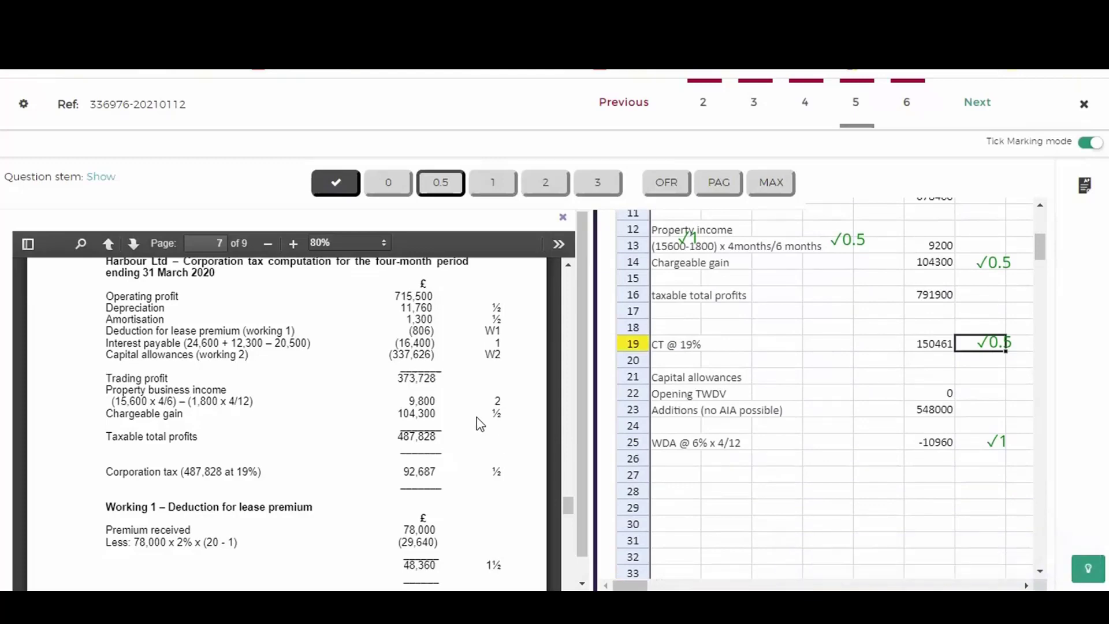
scroll(479, 425, "down", 3)
scroll(479, 424, "down", 9)
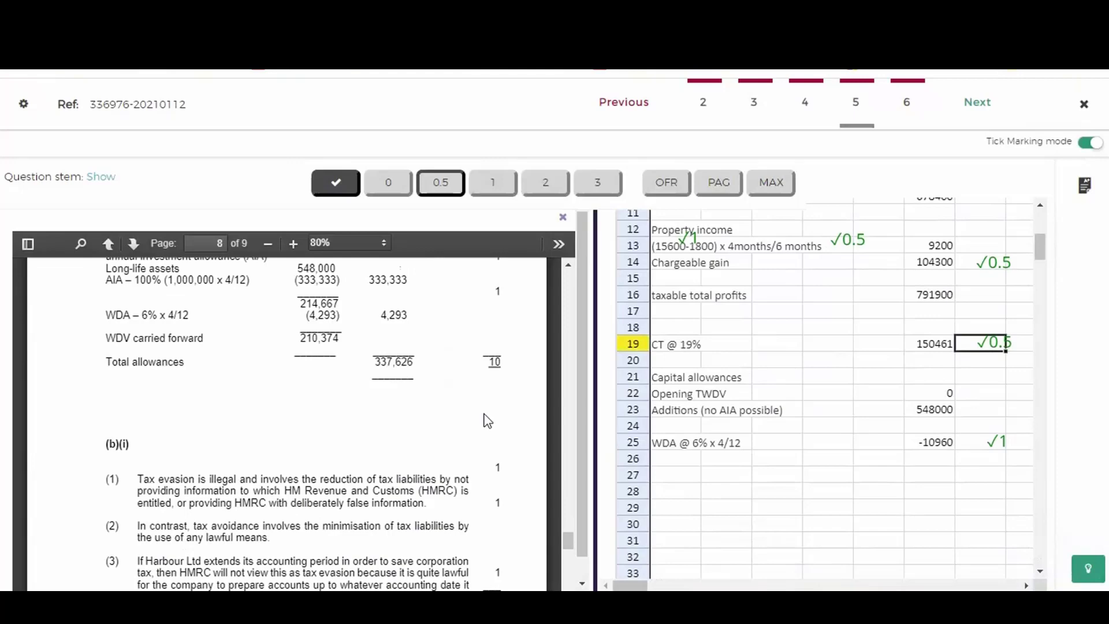
scroll(474, 407, "down", 3)
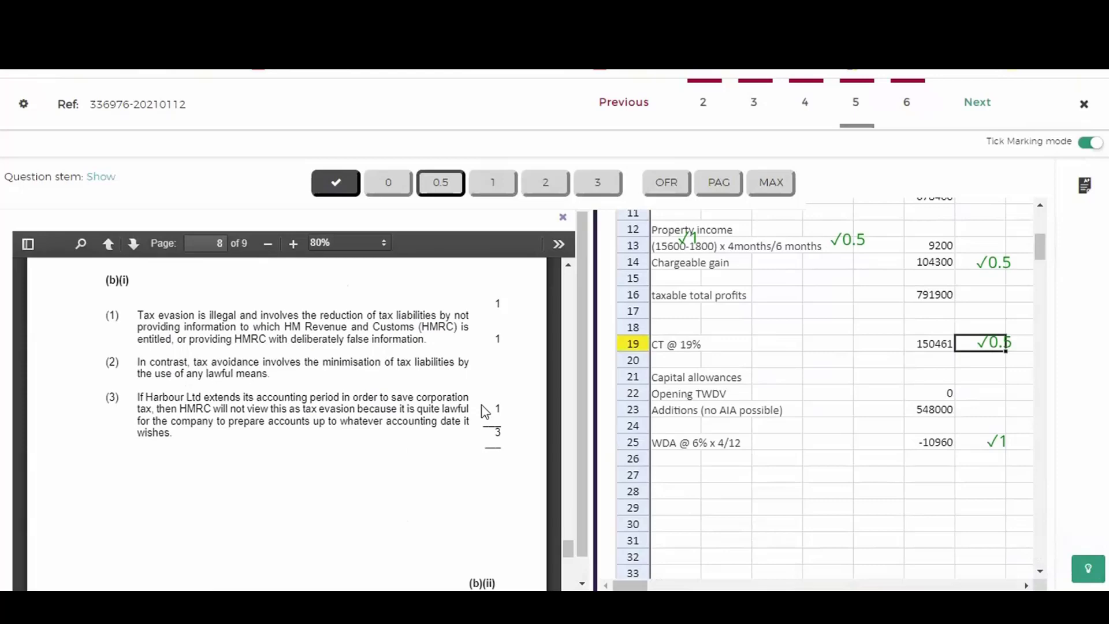
- Open question 6's written answers and load the marking guideline beside them
left_click(906, 102)
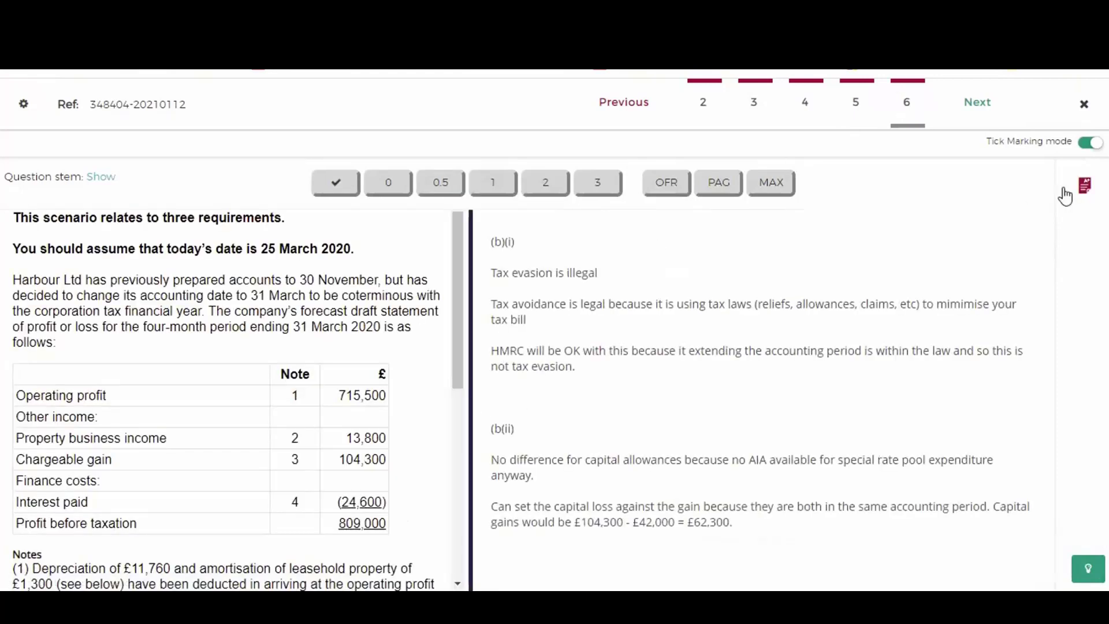
left_click(1085, 185)
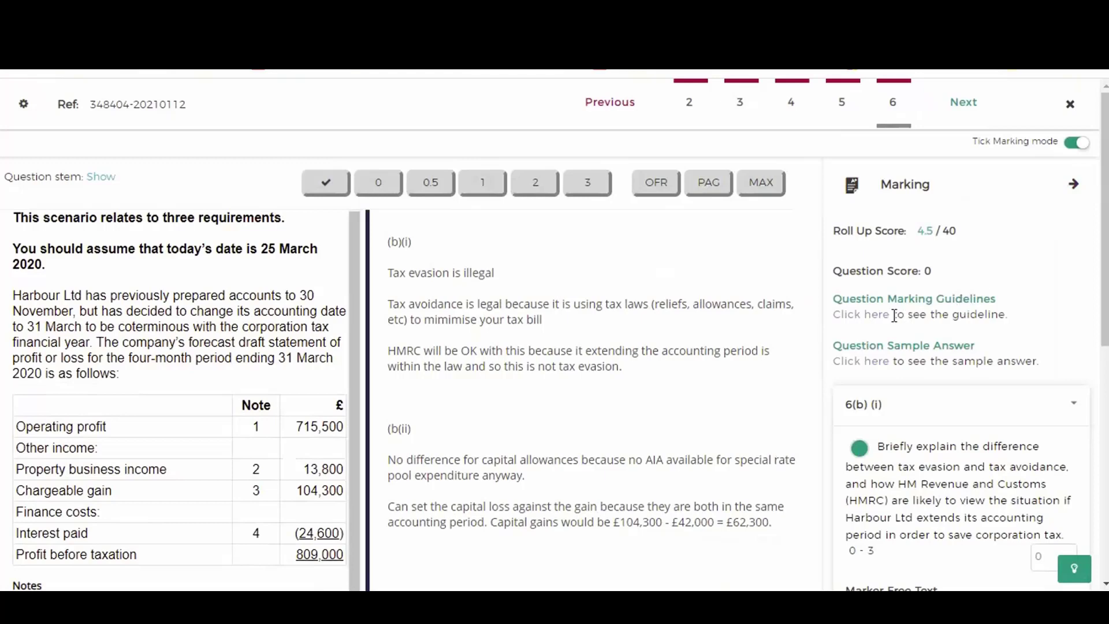
left_click(881, 316)
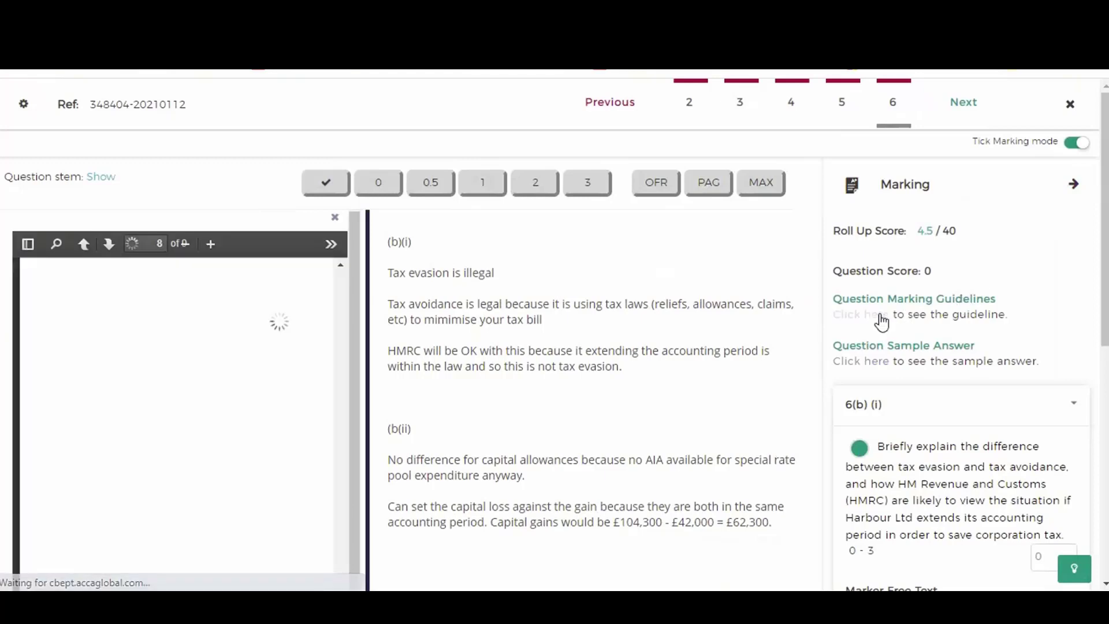
left_click(1073, 184)
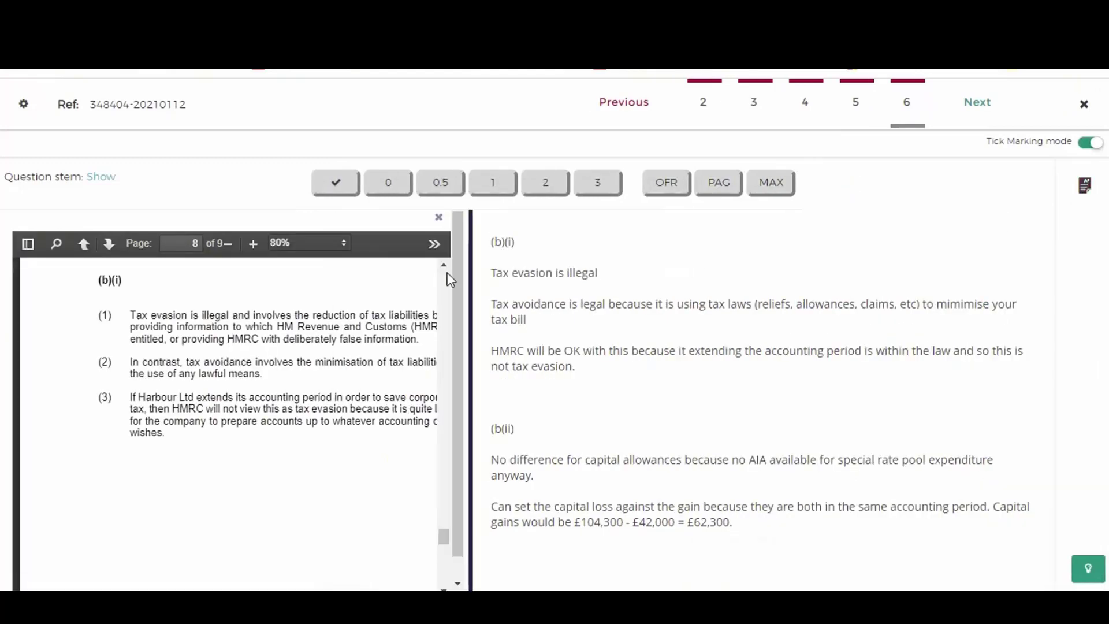
- Widen the marking scheme pane so part (b)(i), tax evasion versus avoidance, is readable
left_click_drag(470, 274, 639, 283)
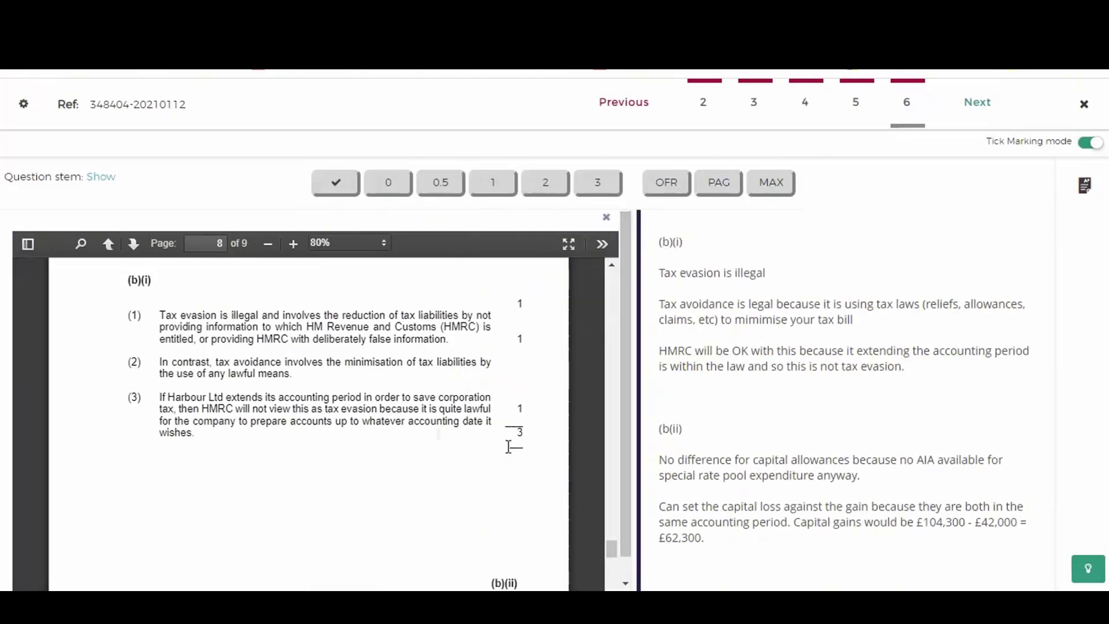
scroll(408, 441, "down", 2)
scroll(408, 441, "up", 2)
left_click(518, 330)
- Award ✓0.5 after 'Tax evasion is illegal' and ✓1 each on the tax avoidance and HMRC sentences
left_click(336, 183)
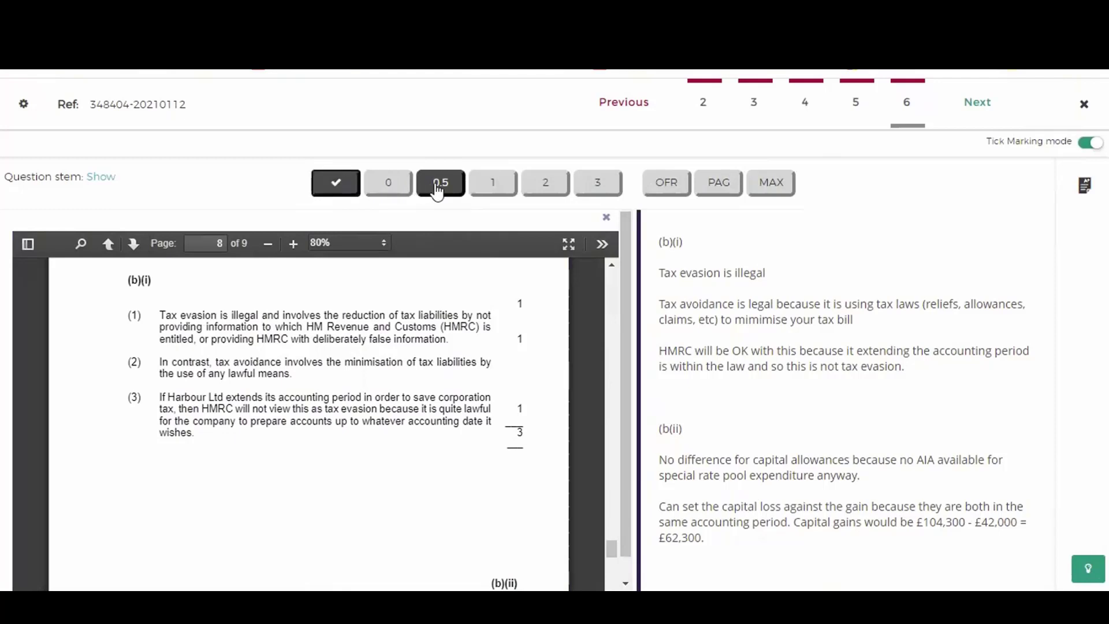
left_click(438, 188)
left_click(784, 281)
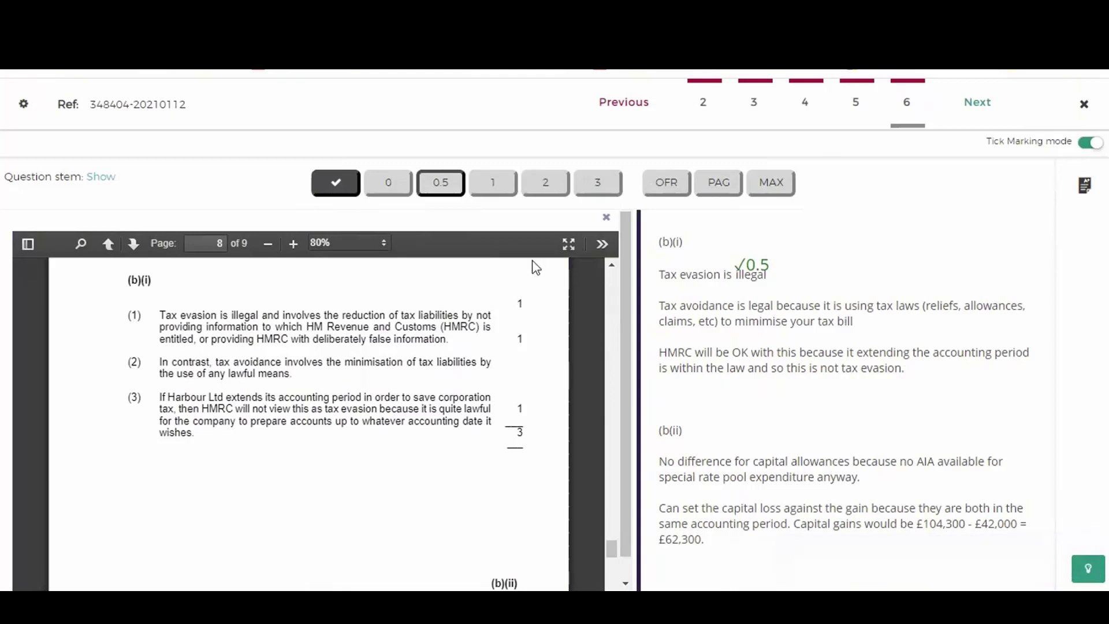
left_click(498, 190)
left_click(871, 335)
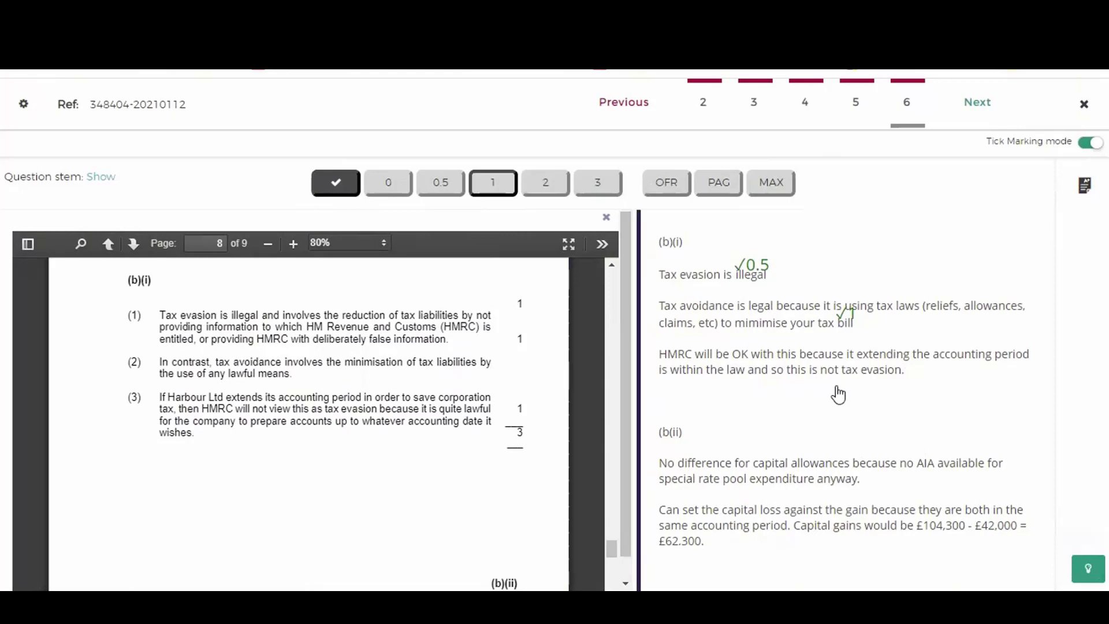
left_click(933, 371)
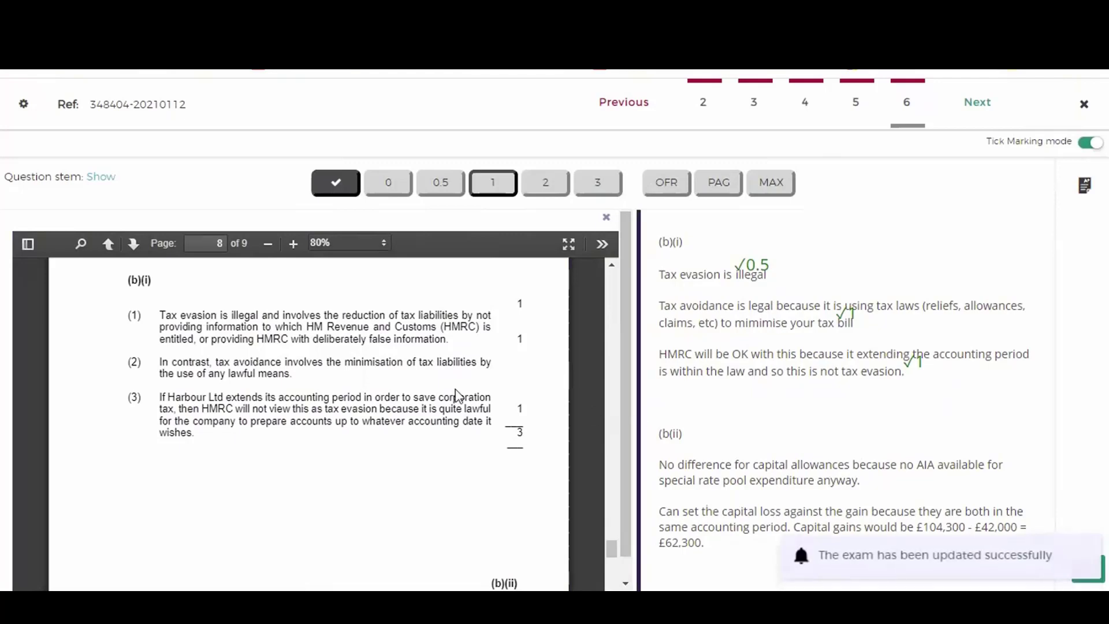
- Scroll the scheme to page 9 and place a ✓0 on the capital allowances sentence
scroll(457, 396, "down", 6)
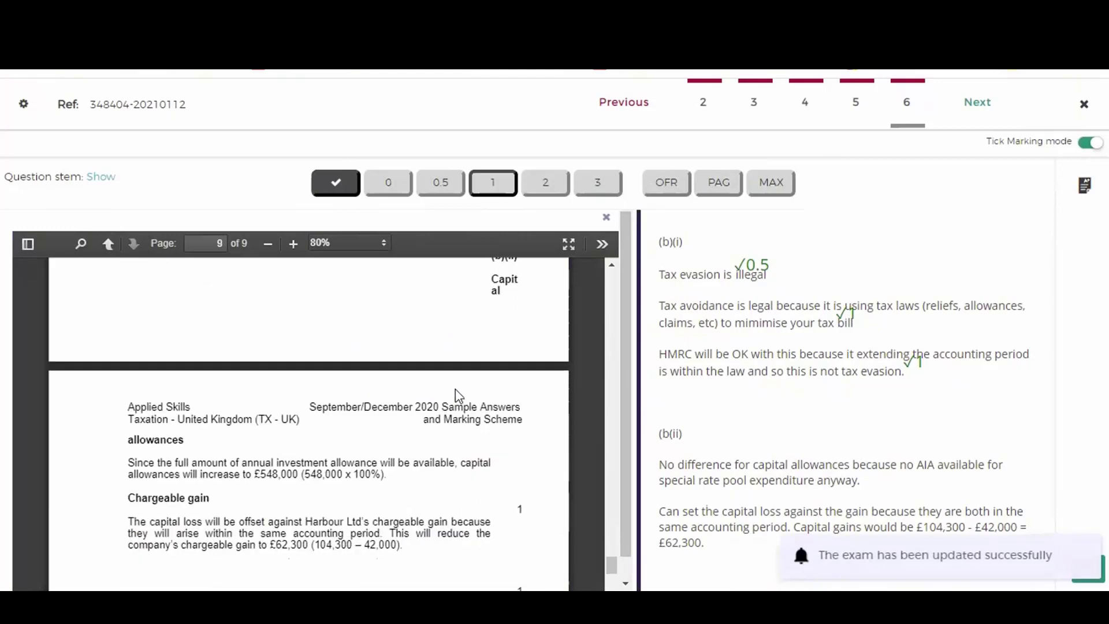
scroll(459, 396, "down", 2)
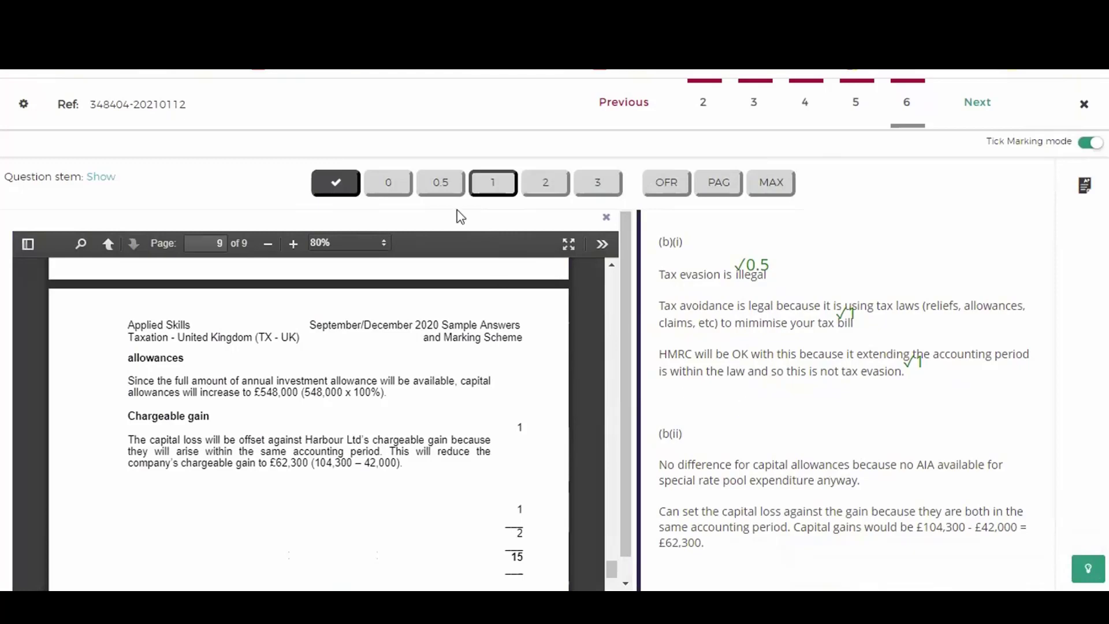
left_click(404, 195)
left_click(889, 478)
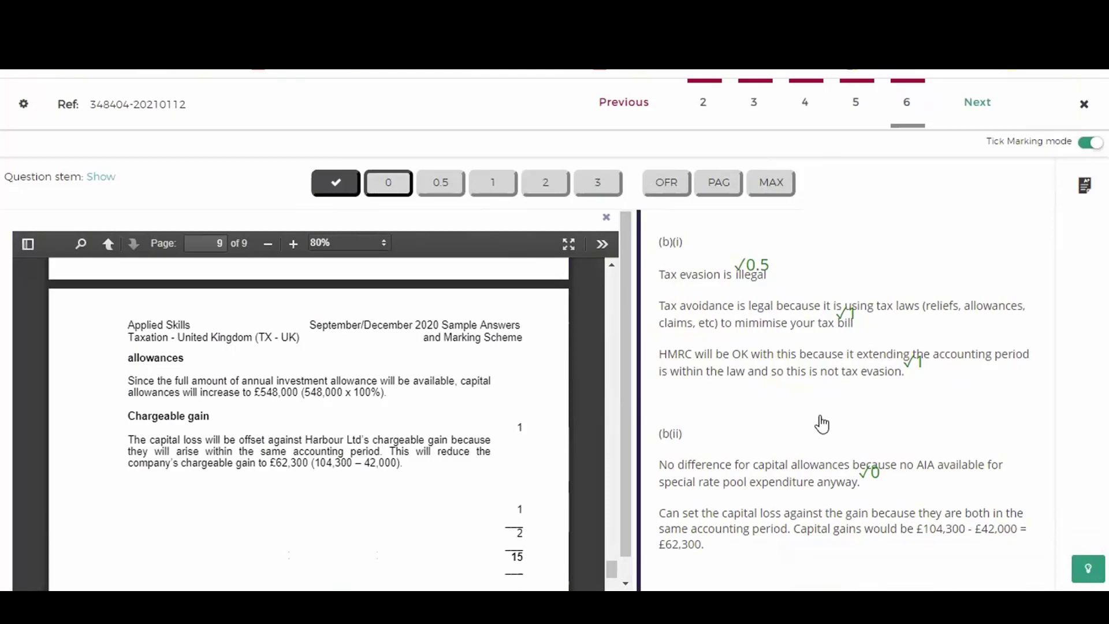
- Award ✓1 to the paragraph offsetting the capital loss against the gain
scroll(557, 436, "down", 3)
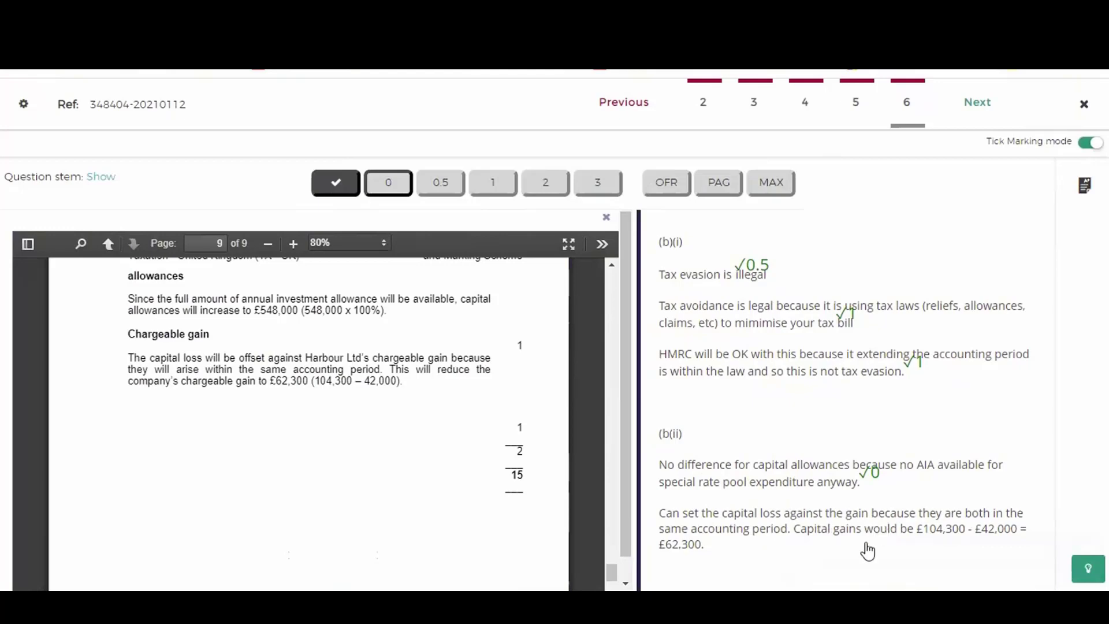
left_click(491, 190)
left_click(493, 185)
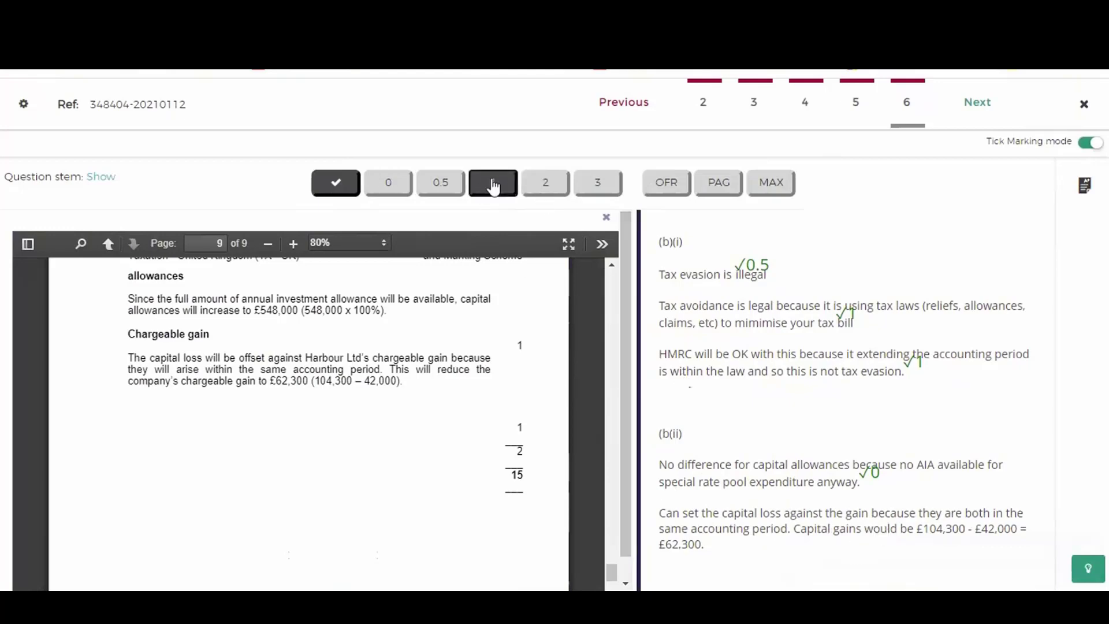
left_click(726, 554)
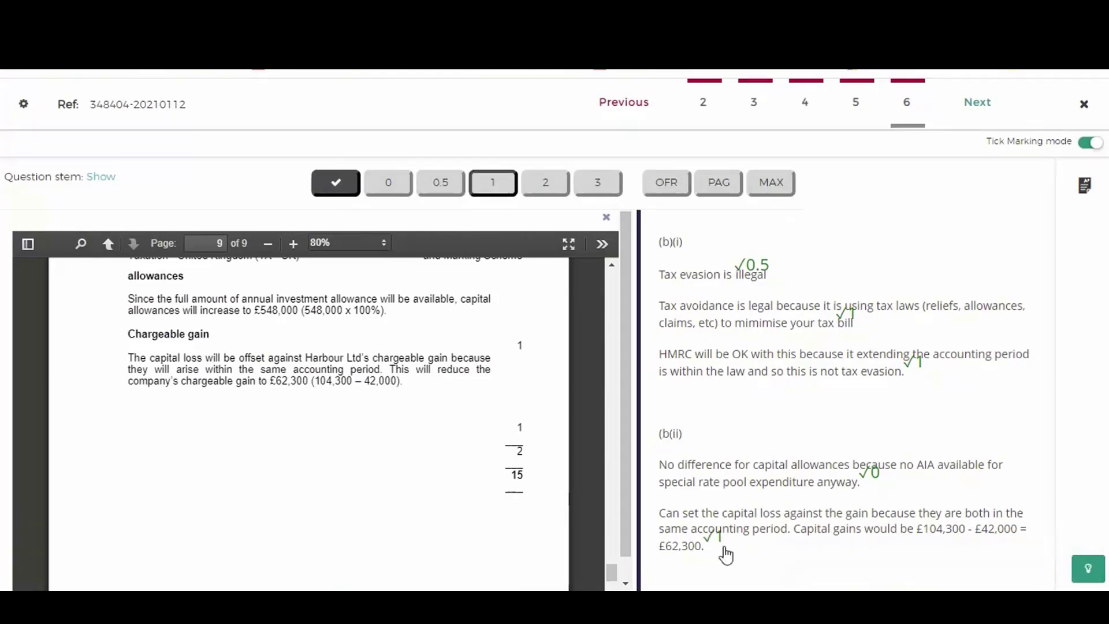